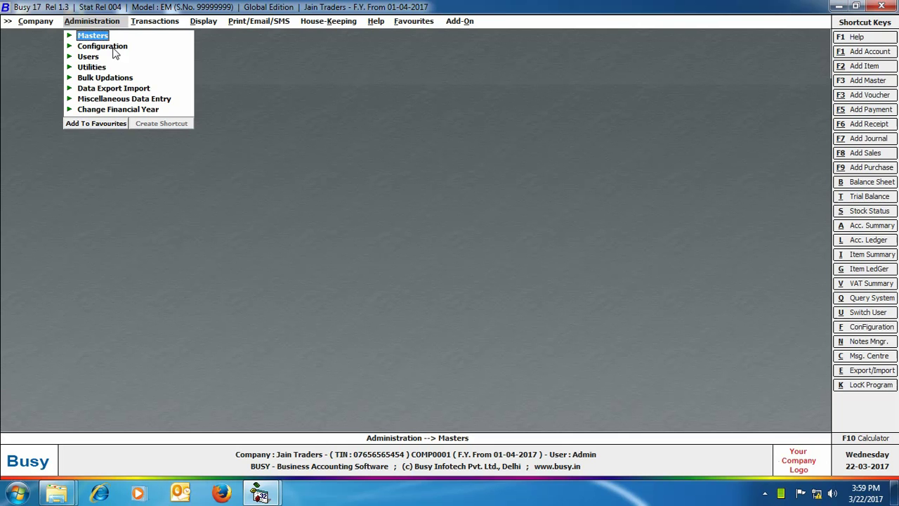
Enable Alternate Units of Items in the inventory features, with Input Con. Factor in Vouchers turned on, and save the configuration.
left_click(112, 46)
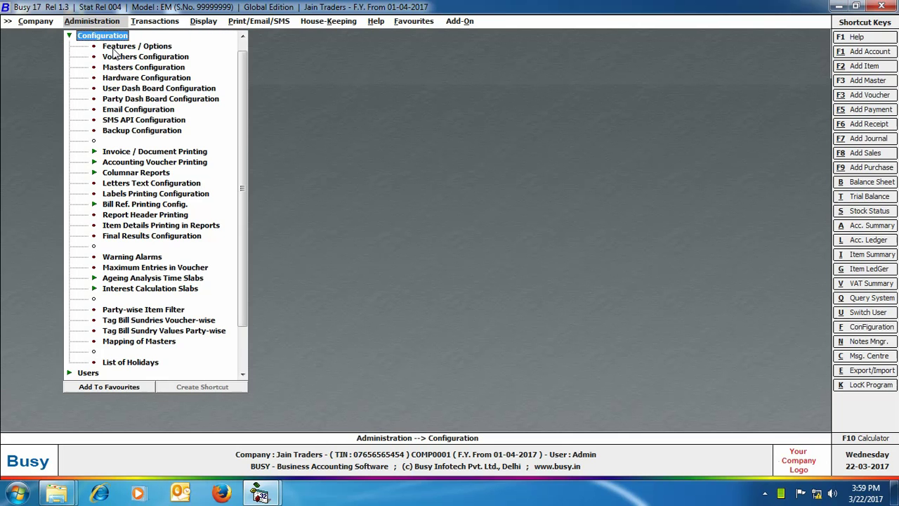
left_click(116, 47)
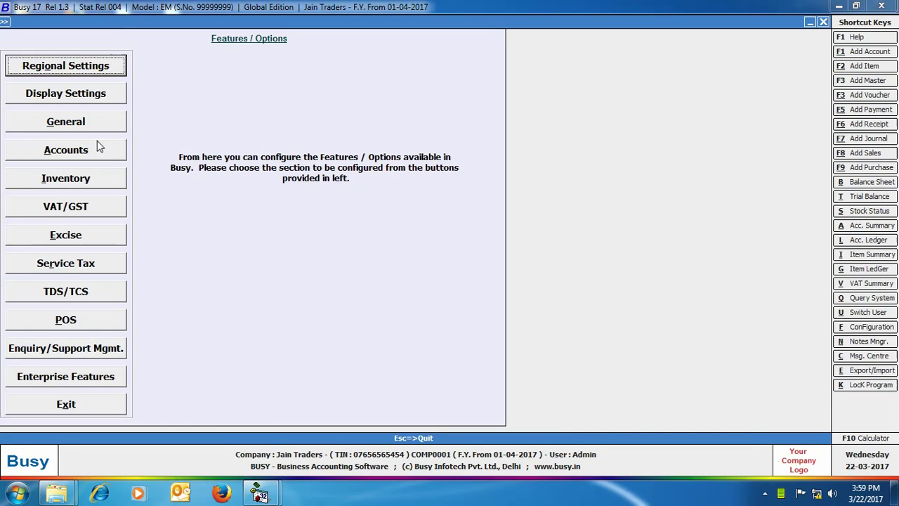
left_click(96, 177)
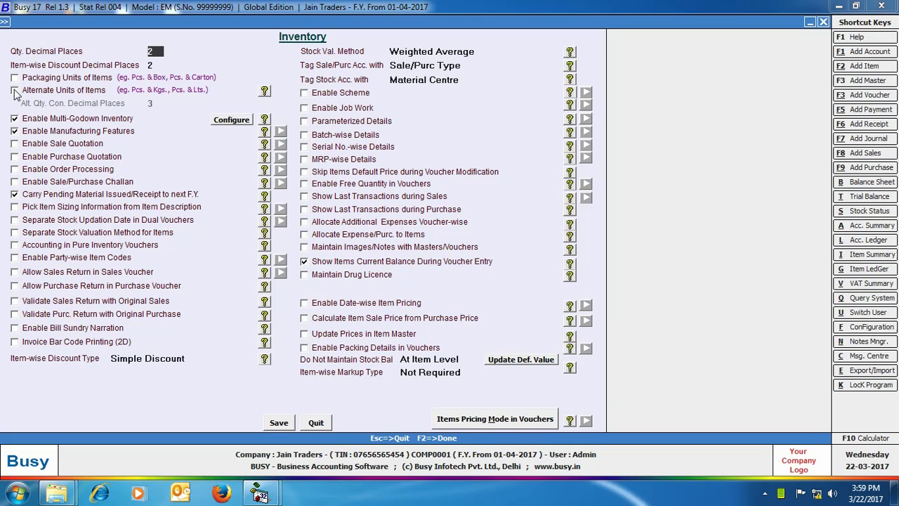
left_click(15, 92)
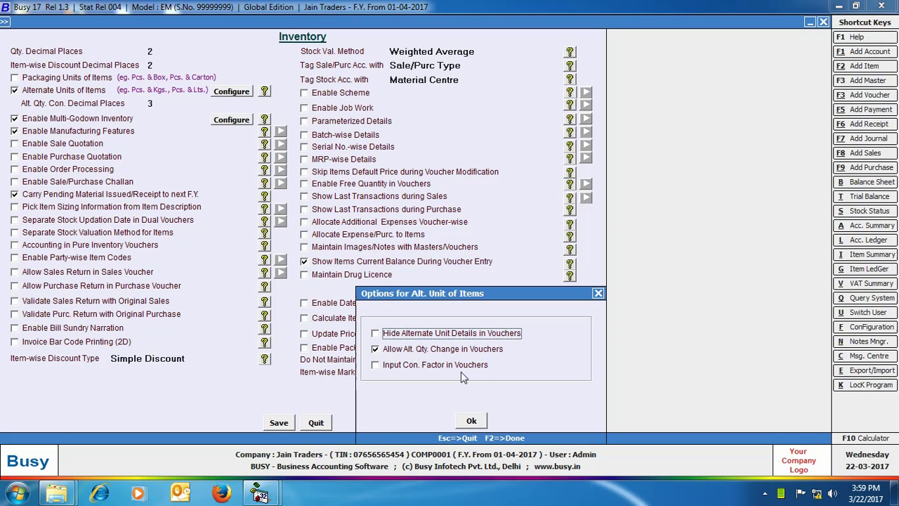
left_click(375, 365)
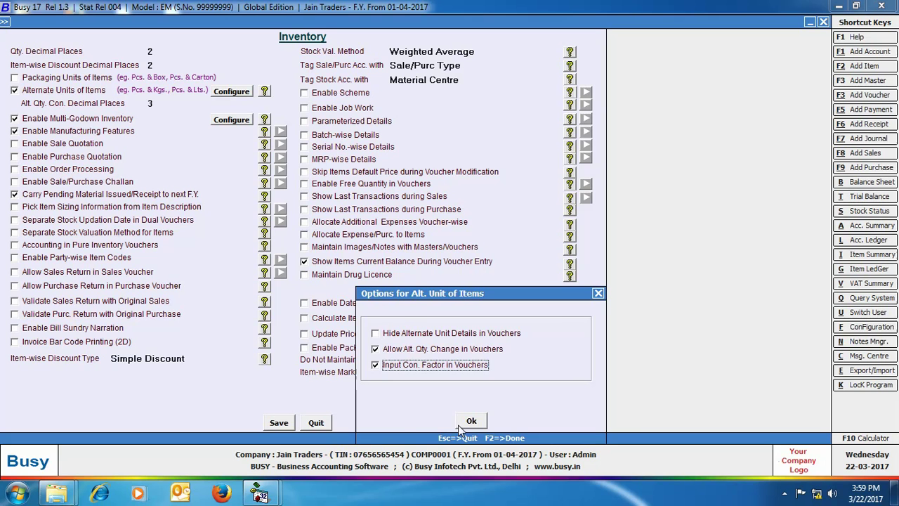
left_click(460, 425)
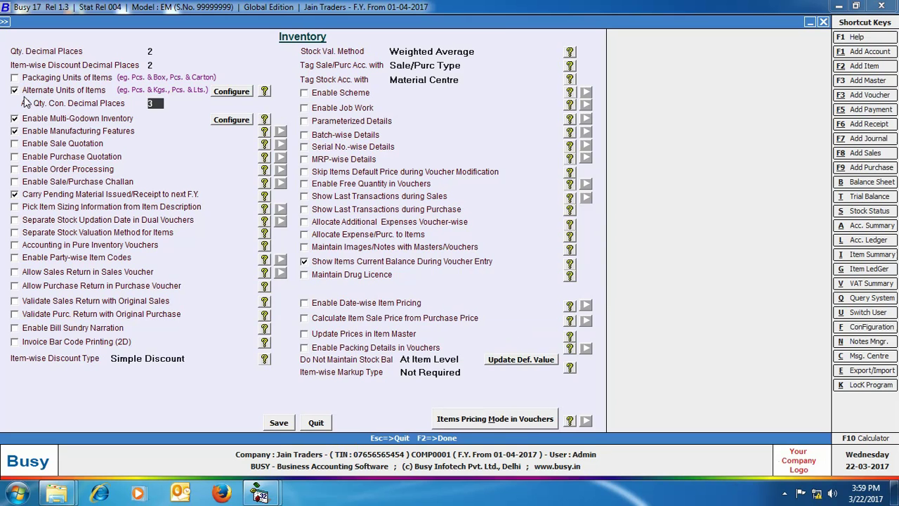
left_click(278, 423)
left_click(56, 403)
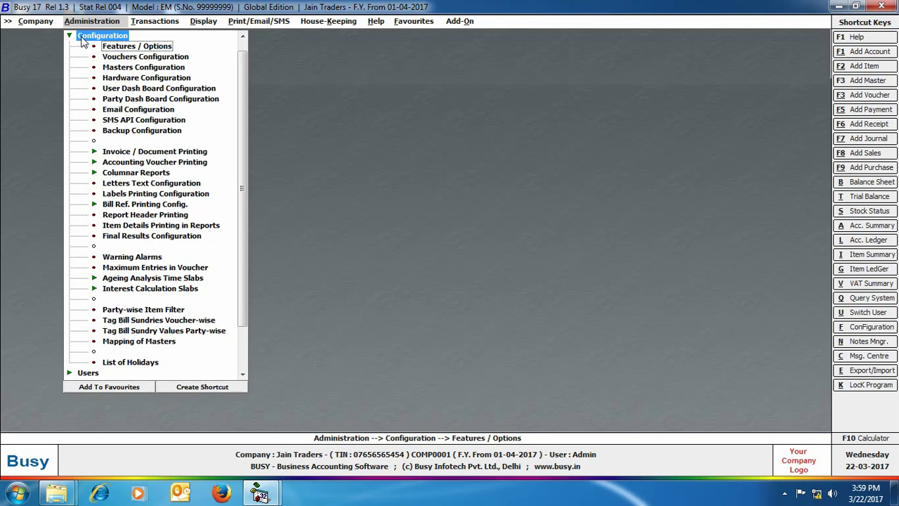
Start a new item master named Jagat Basmati Rice and assign it to the Rice group.
left_click(81, 45)
left_click(85, 36)
left_click(110, 87)
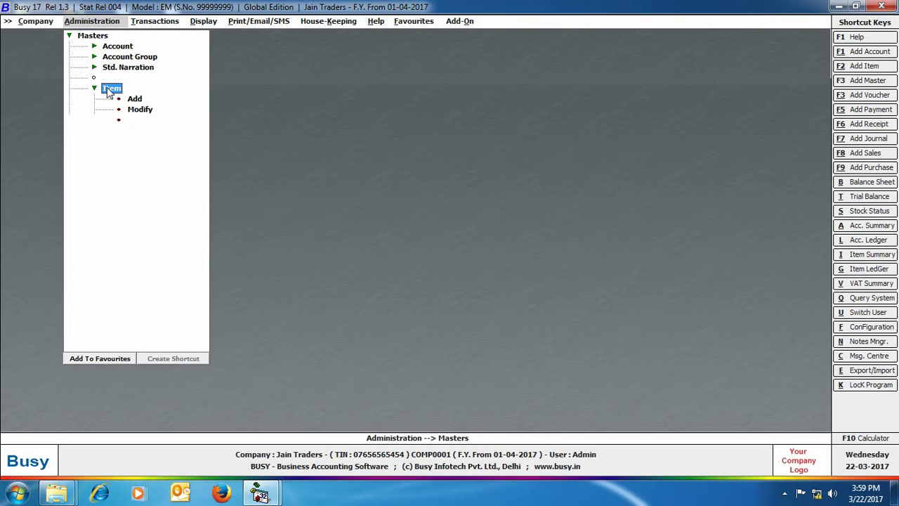
left_click(134, 99)
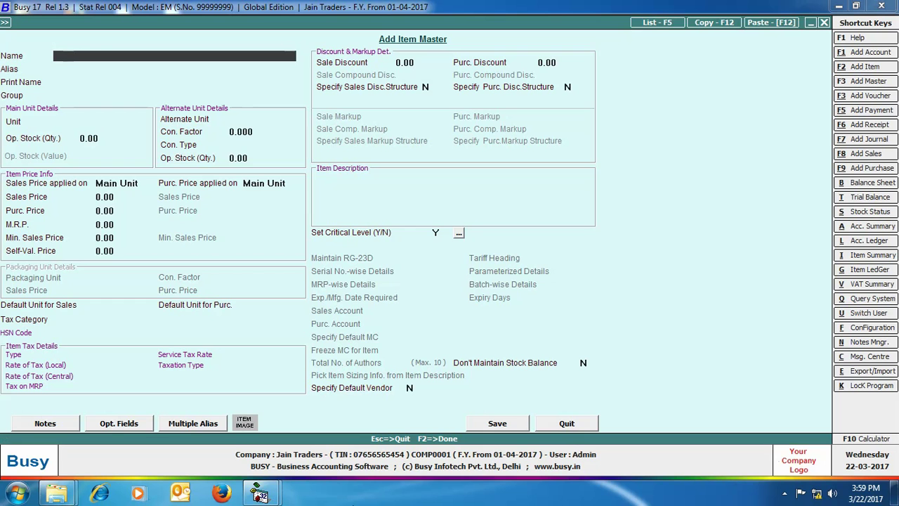
type("Jagat Basmati Rice")
key("Return")
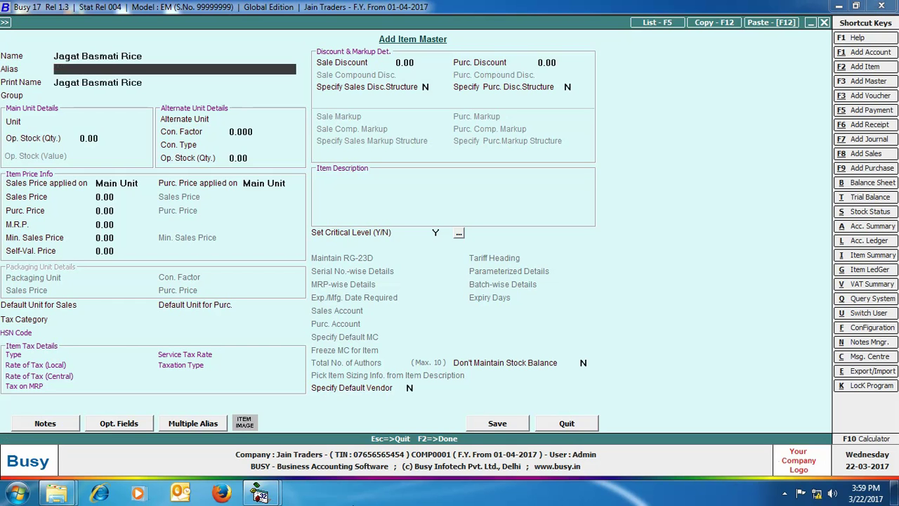
key("Return")
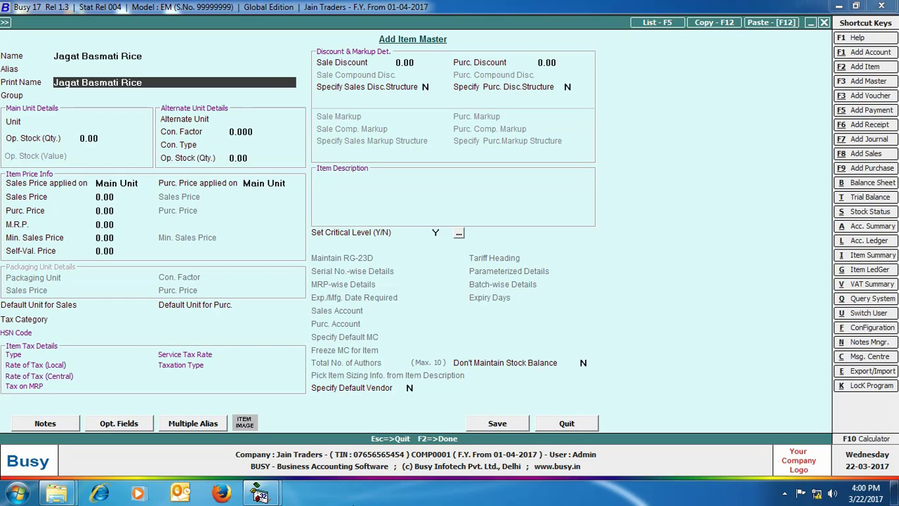
key("Return")
type("rice")
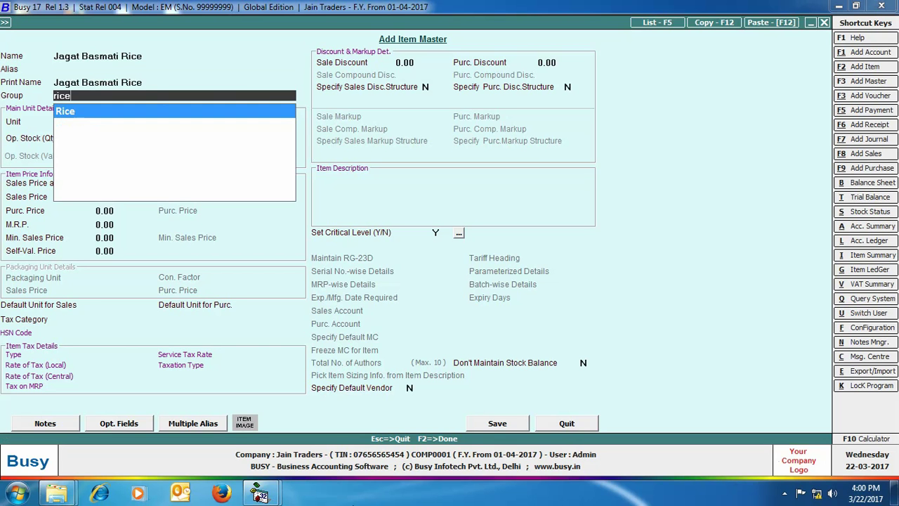
key("Return")
Set the item's main unit to Bags and alternate unit to Kgs., with a conversion factor of 10 Kgs./Bags.
type("bags")
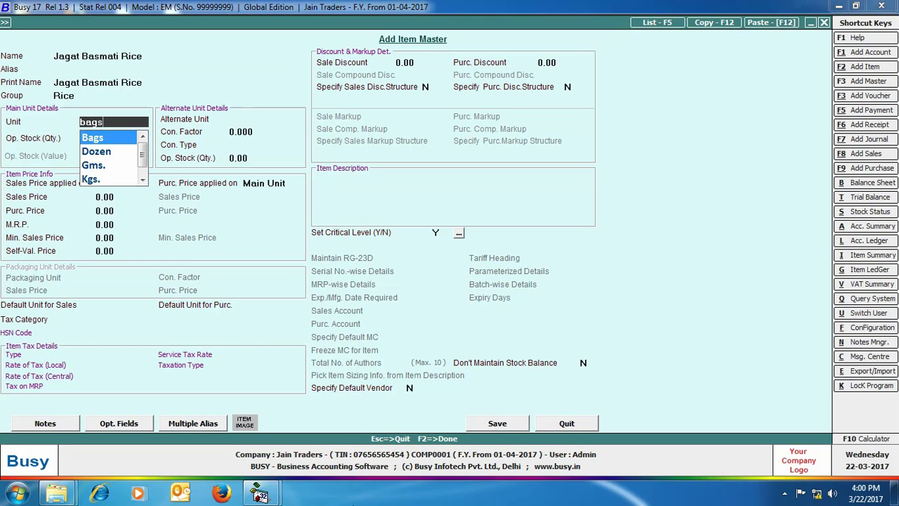
key("Return")
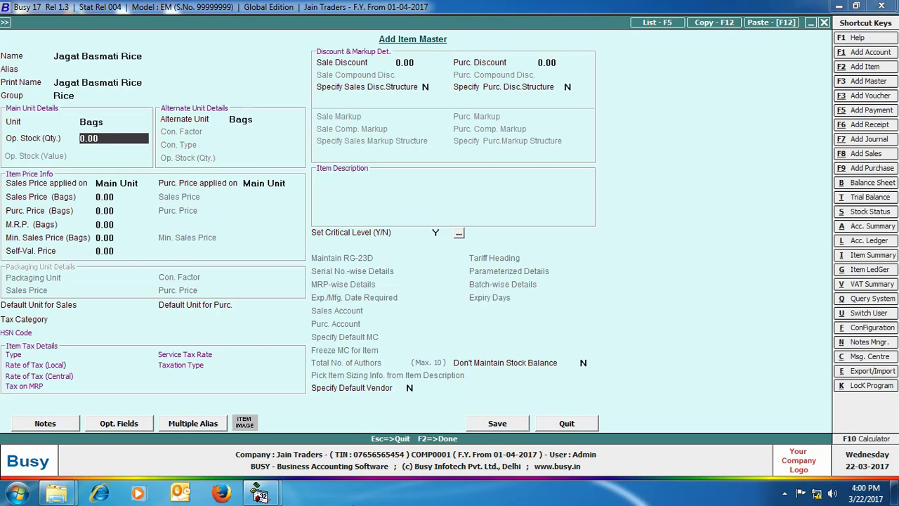
key("Return")
type("kgs")
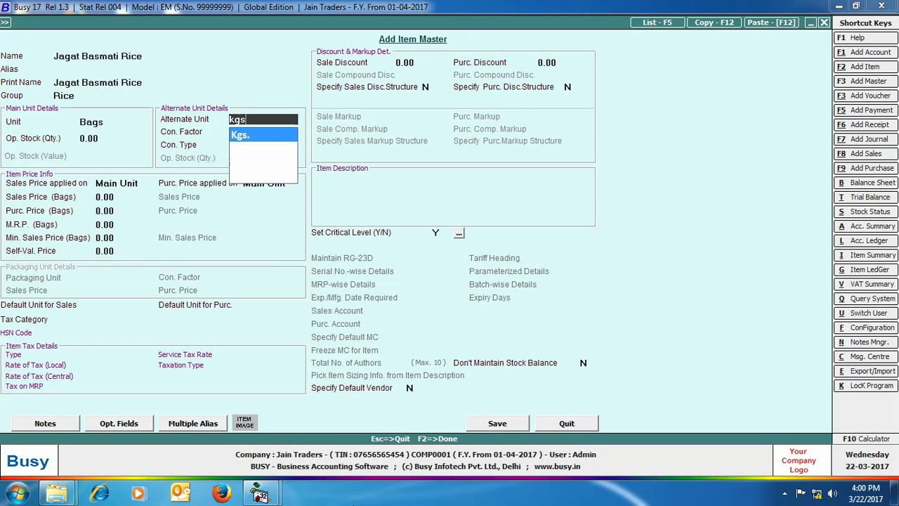
key("Return")
type("10")
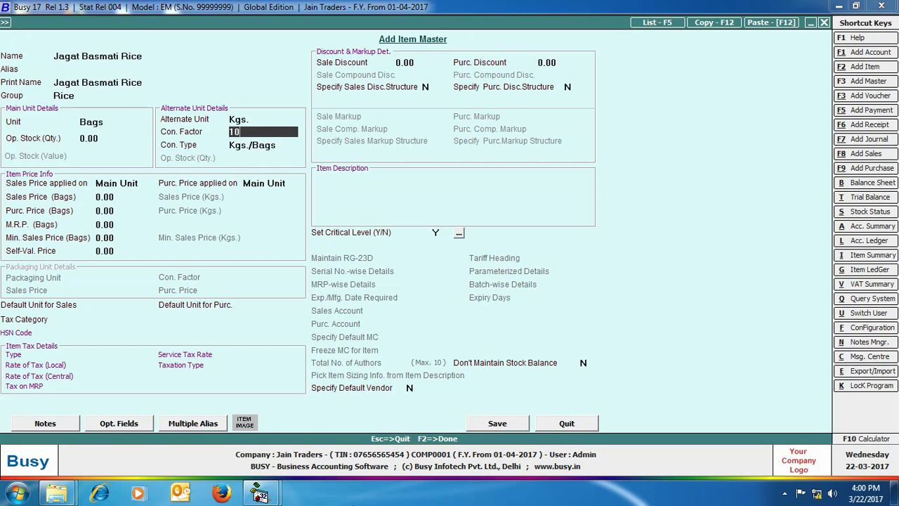
key("Return")
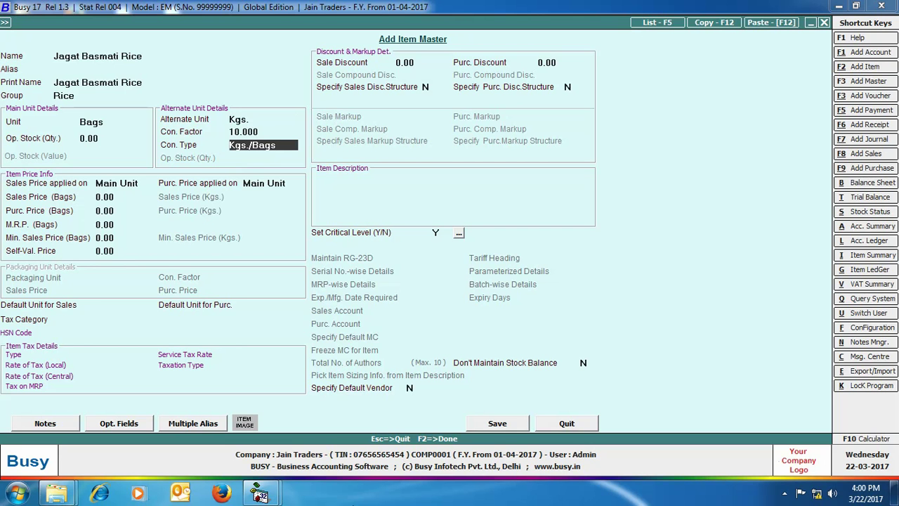
key("Return")
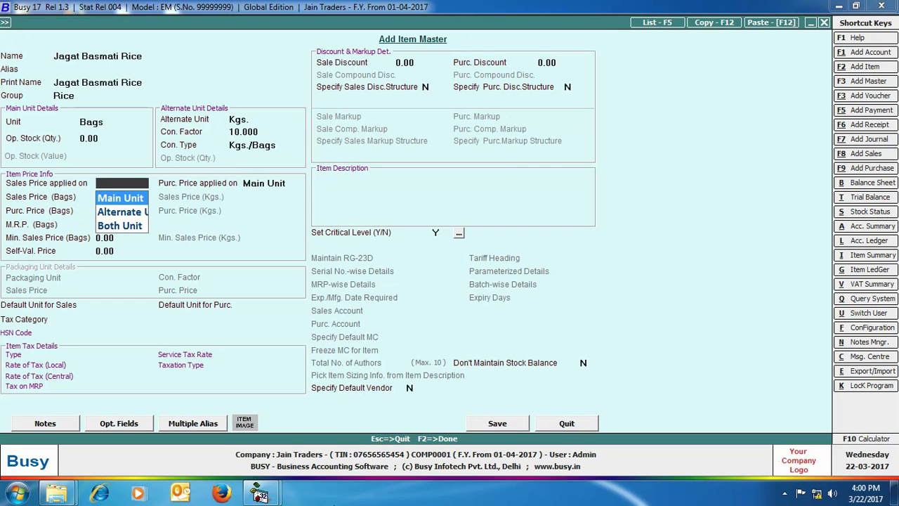
Set the sales price to 980 per main unit and the purchase price to 90 per alternate unit, and save the item.
left_click(116, 199)
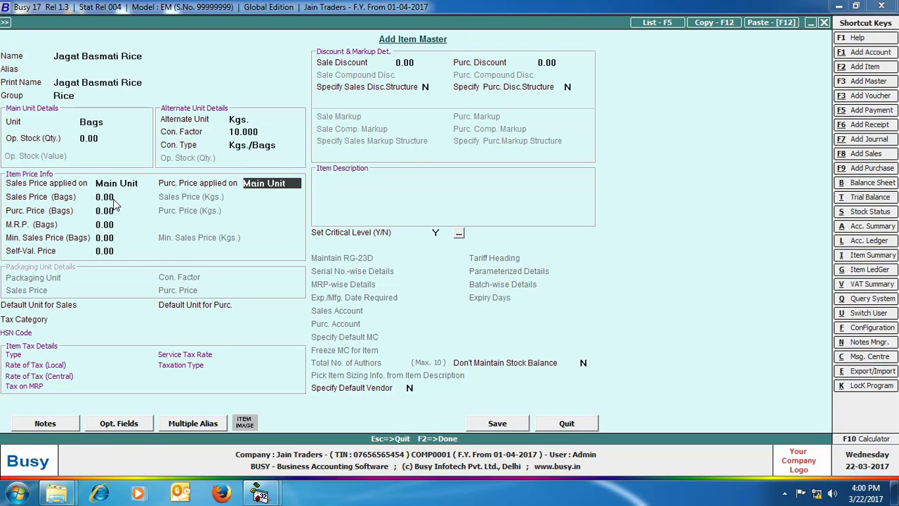
left_click(257, 184)
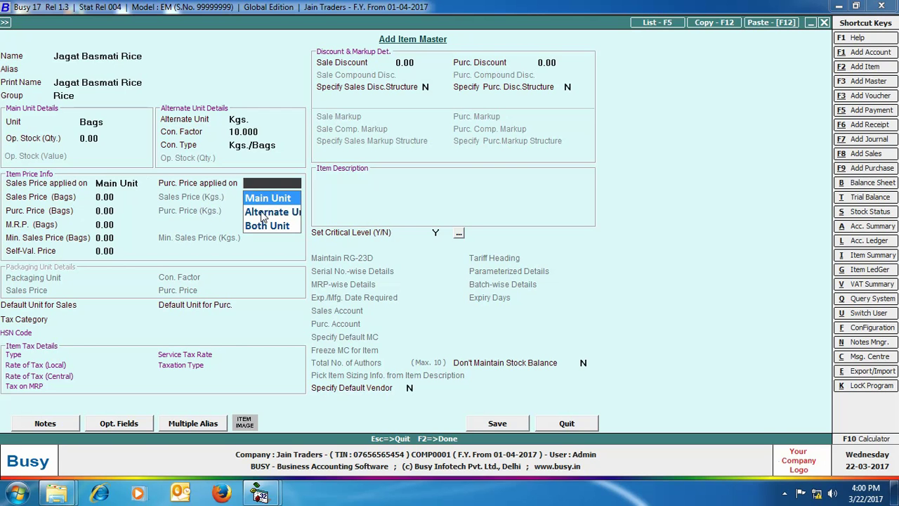
left_click(263, 214)
type("980")
key("Return")
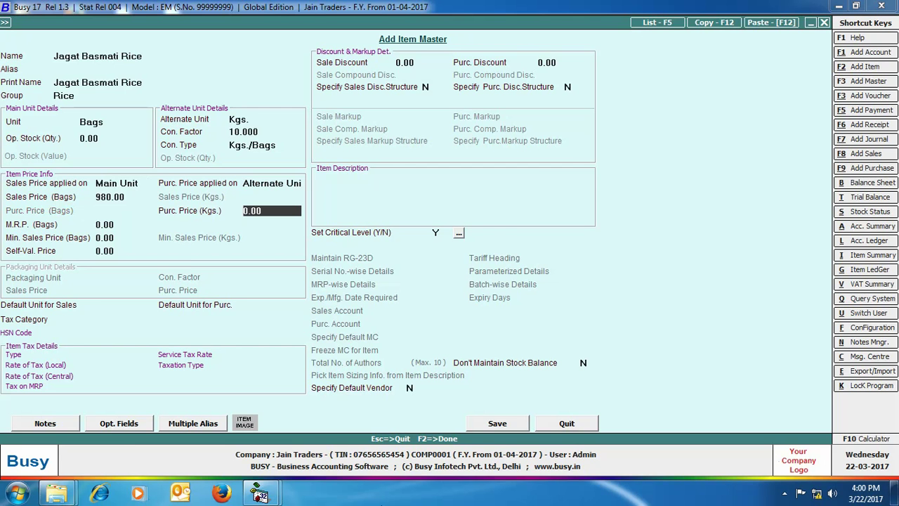
type("90")
key("F2")
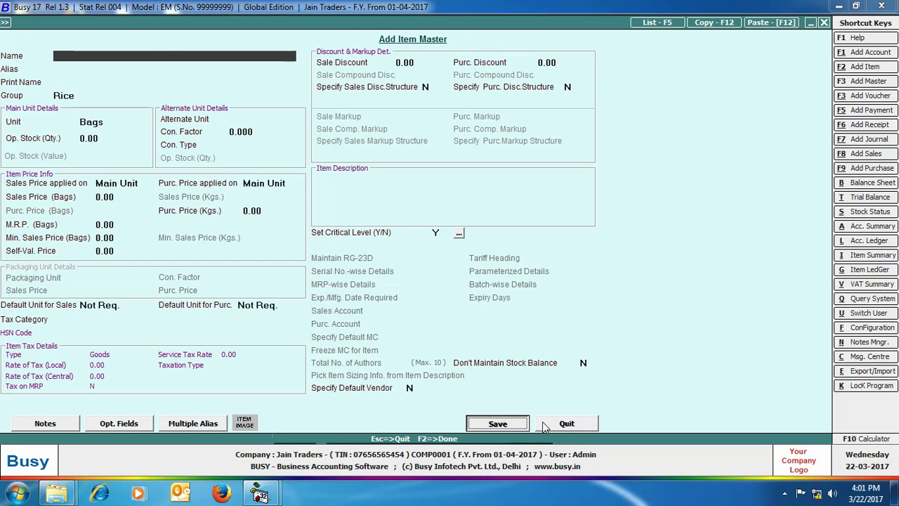
left_click(542, 424)
Start a purchase voucher in the Main series with purchase type VAT/Exempt, party Shyam Traders and material centre Main Store.
left_click(155, 20)
left_click(160, 46)
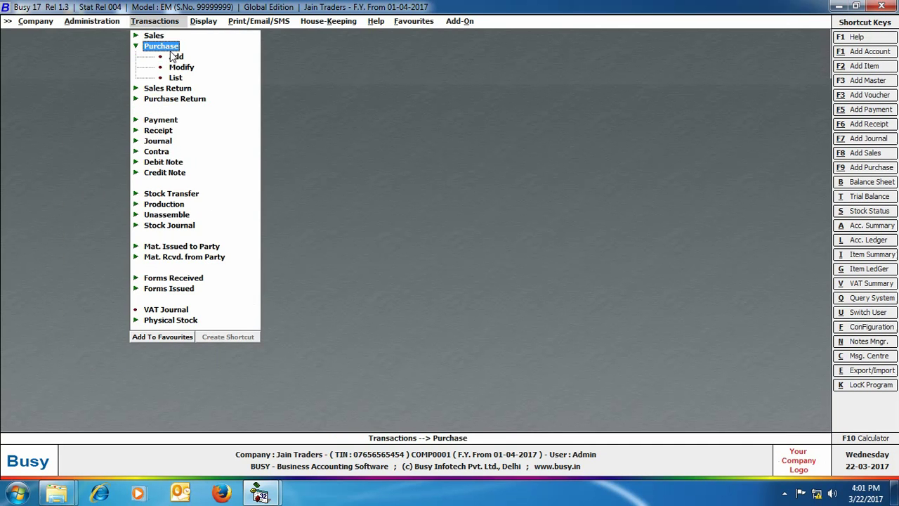
left_click(176, 57)
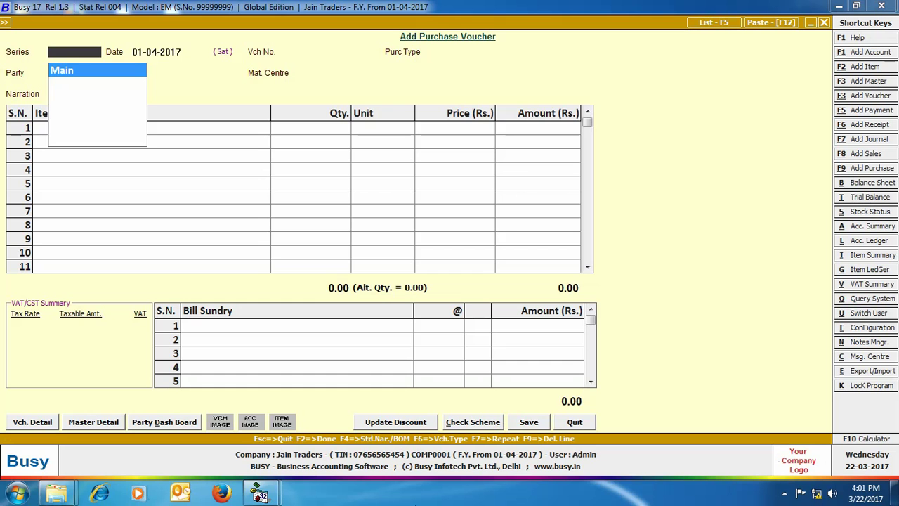
key("Return")
key("Return")
key("Return")
type("v")
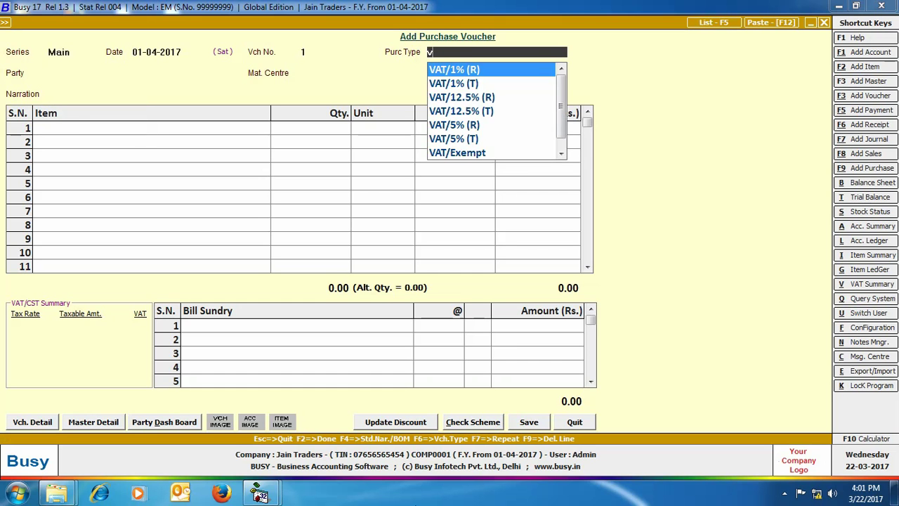
type("at/e")
key("Return")
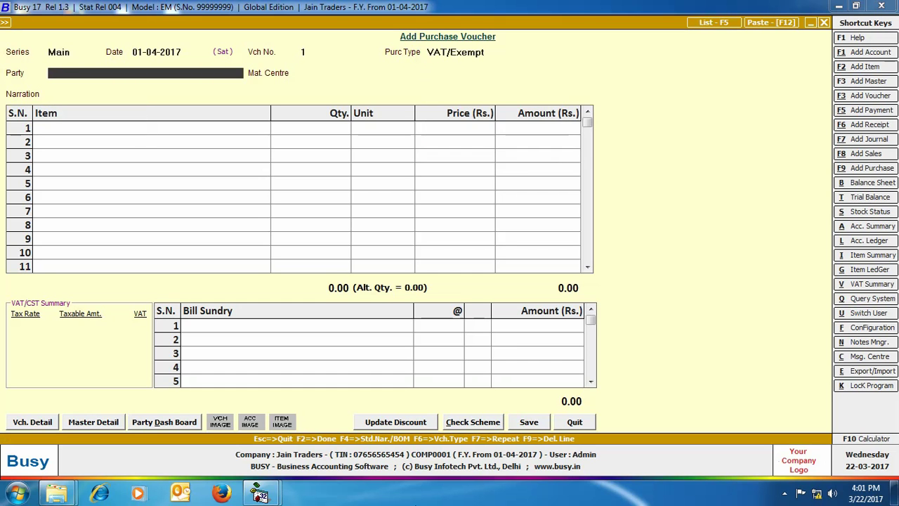
type("shy")
key("Return")
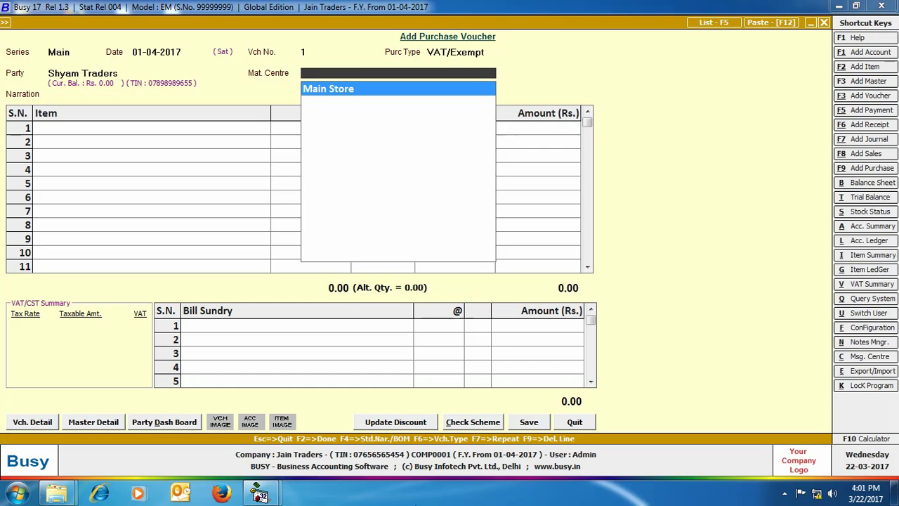
key("Return")
Enter 10 Bags of Jagat Basmati Rice on the first purchase line, keeping the default alternate-unit quantity details.
type("jagat")
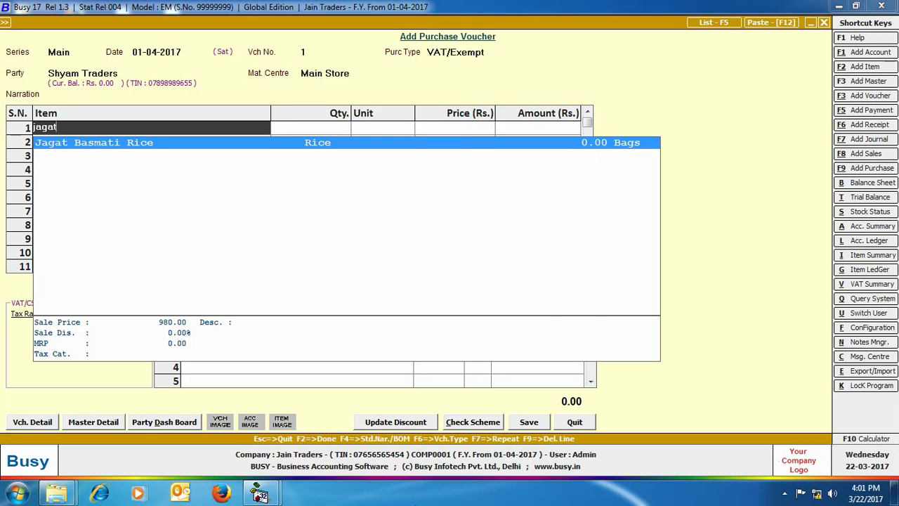
key("Return")
type("10")
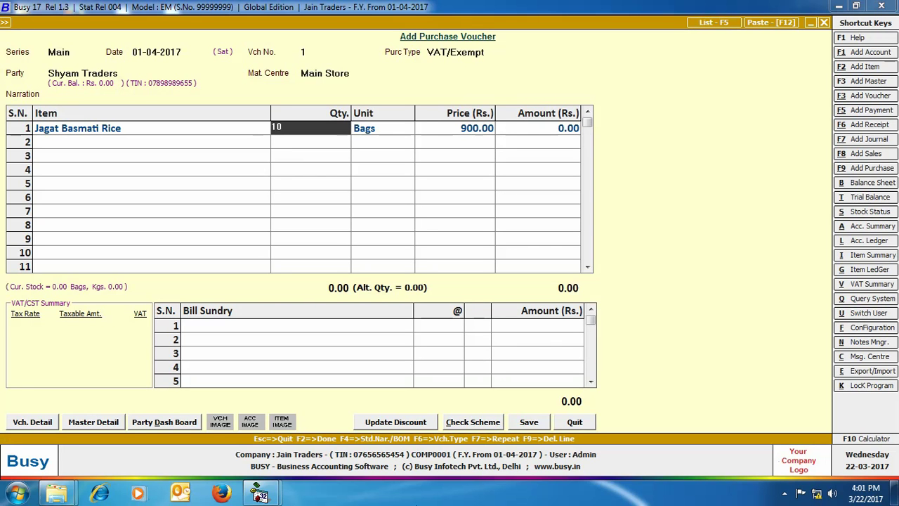
key("Return")
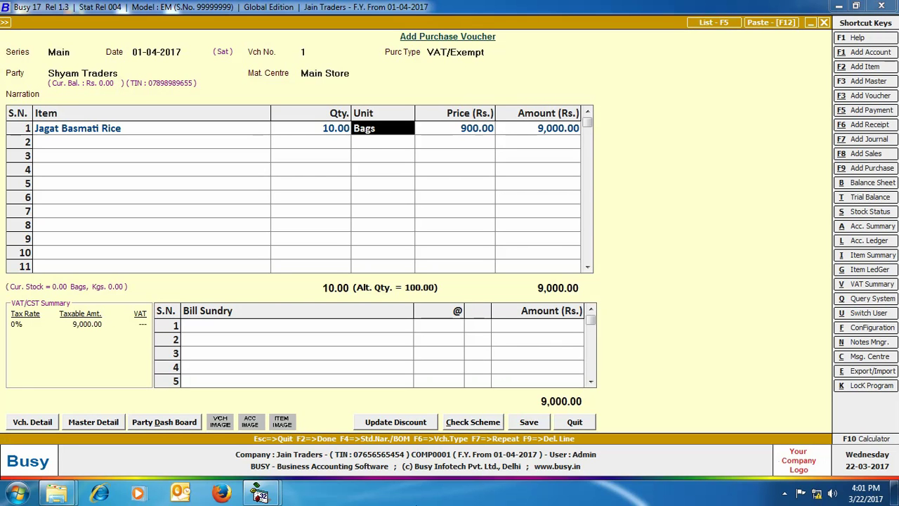
key("Return")
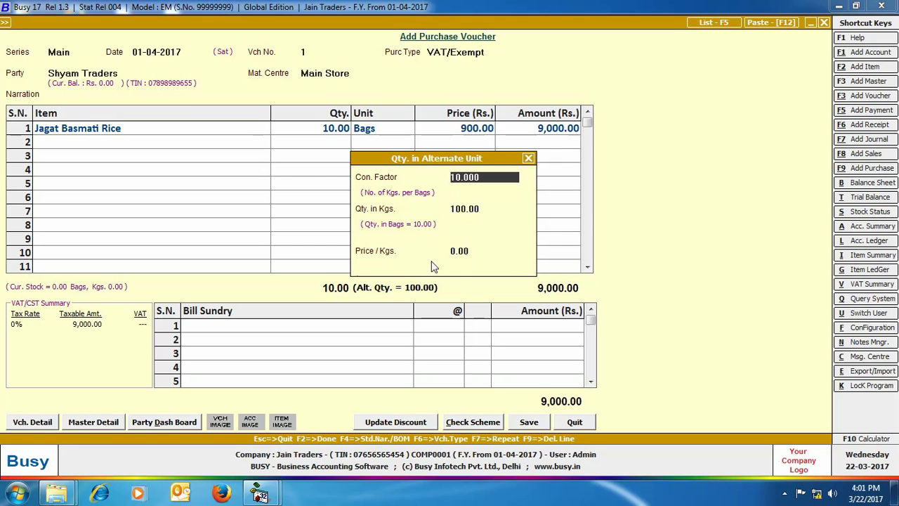
left_click(528, 158)
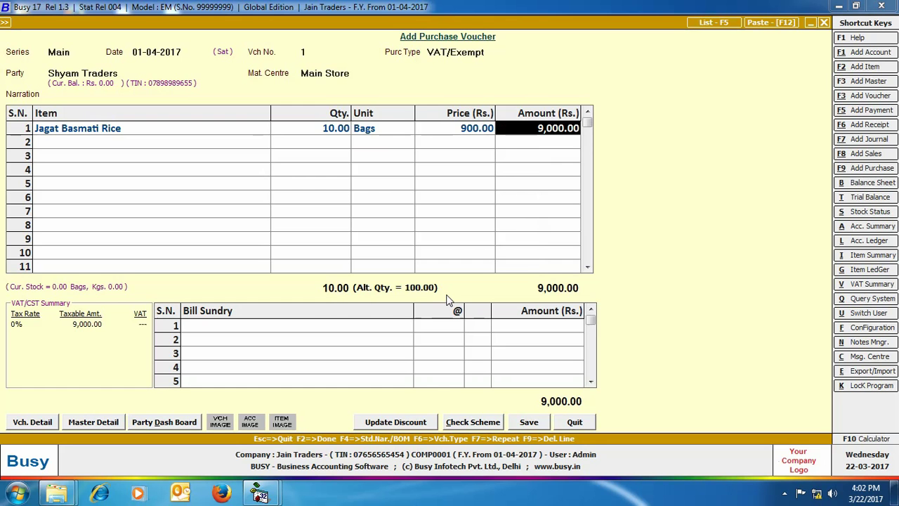
Save the purchase voucher and close the voucher entry form.
left_click(525, 422)
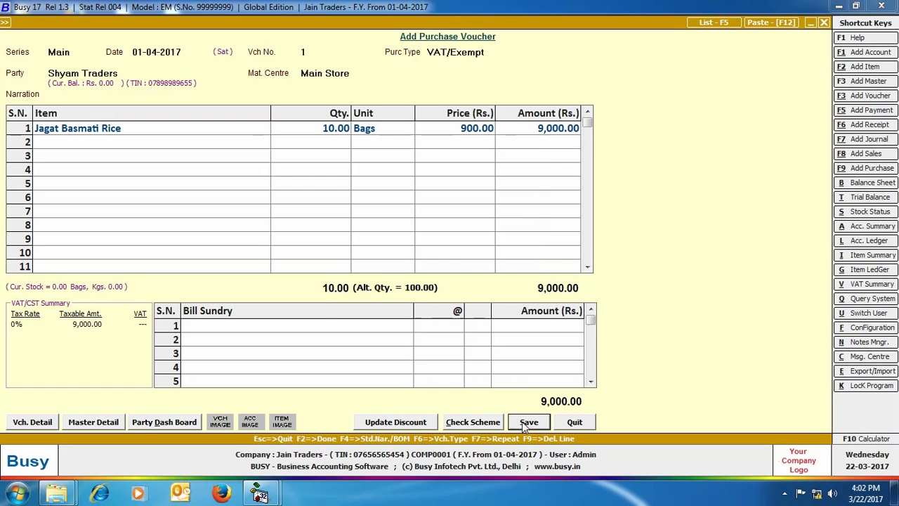
left_click(444, 309)
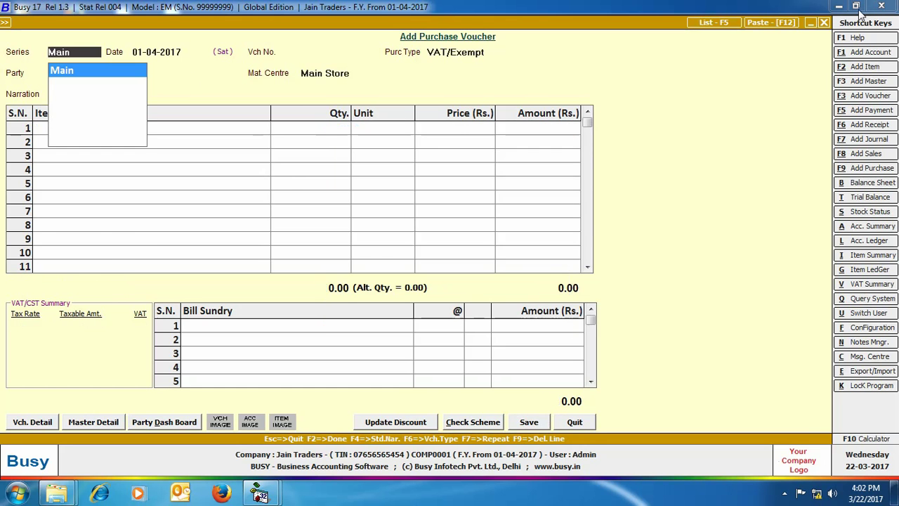
left_click(824, 22)
Start a sales voucher dated 05-04-2017 with sale type VAT/Exempt, party Jyoti Trading Co. and material centre Main Store.
left_click(157, 37)
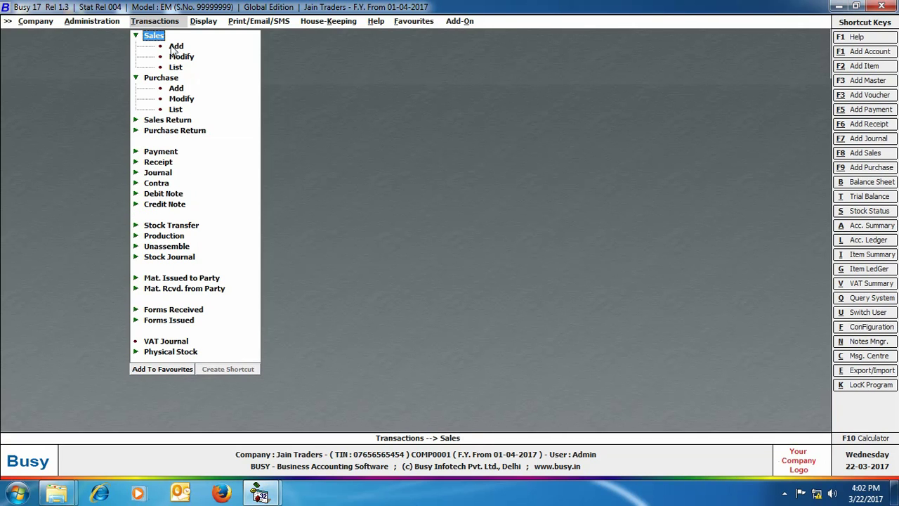
double_click(176, 46)
type("05-04")
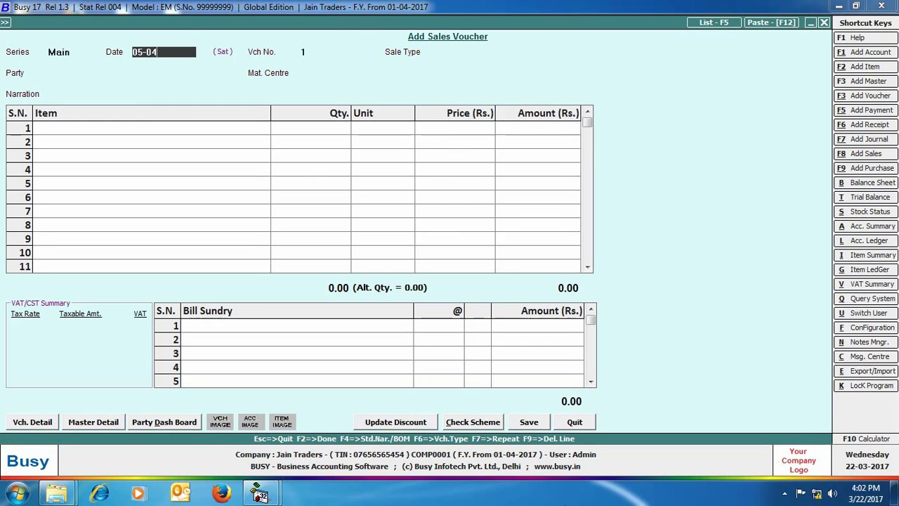
key("Return")
type("vat/e")
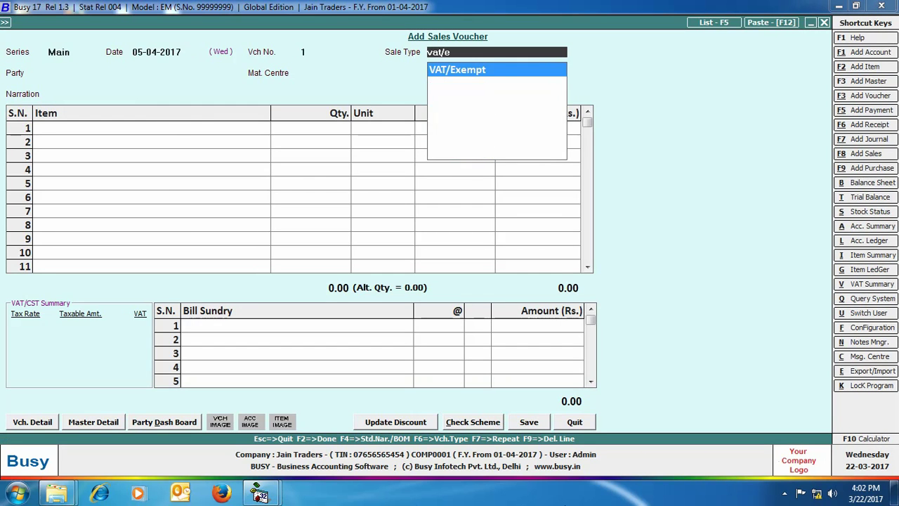
key("Return")
key("Return")
key("Return")
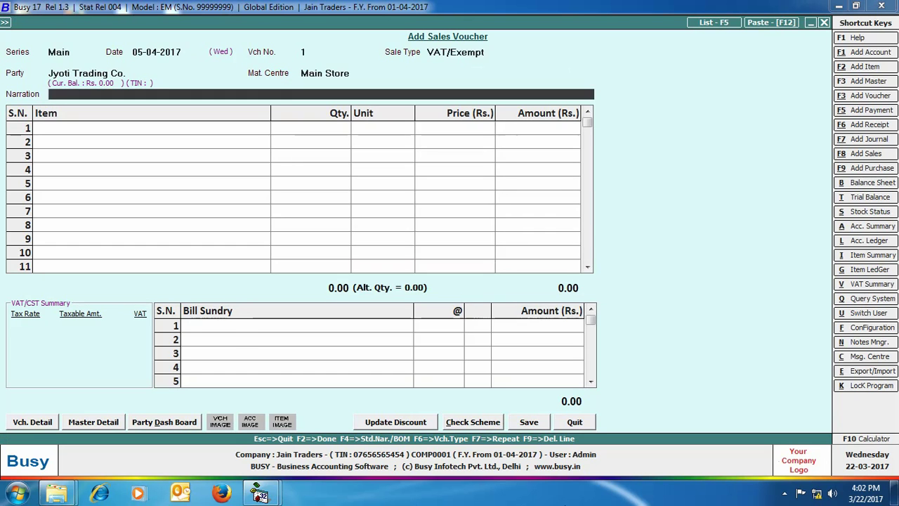
Enter 1 Bag of Jagat Basmati Rice at 1,000 on the first sales line, keeping the default alternate-unit quantity details.
key("Return")
type("jagat")
key("Return")
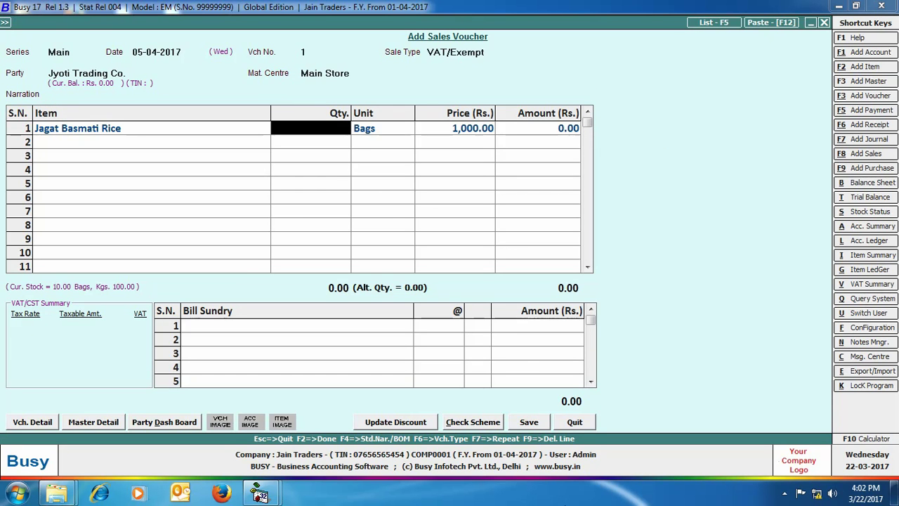
type("1")
key("Return")
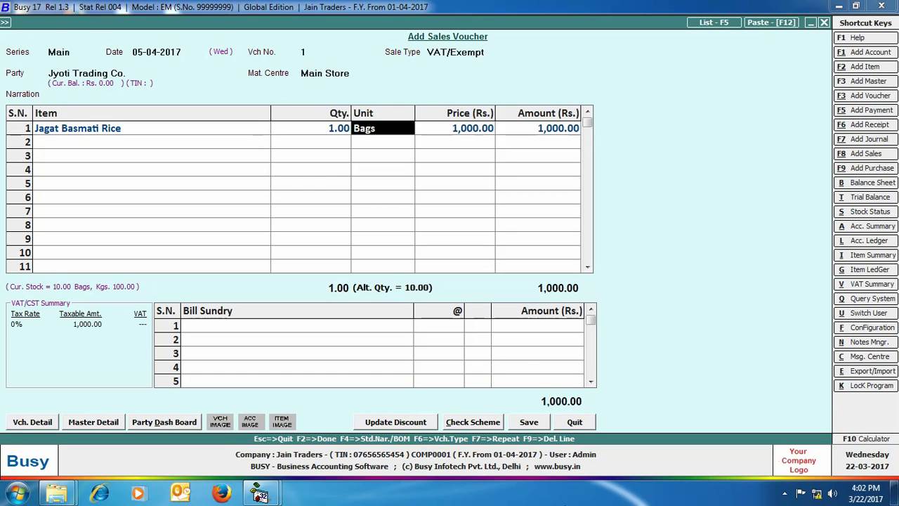
key("Return")
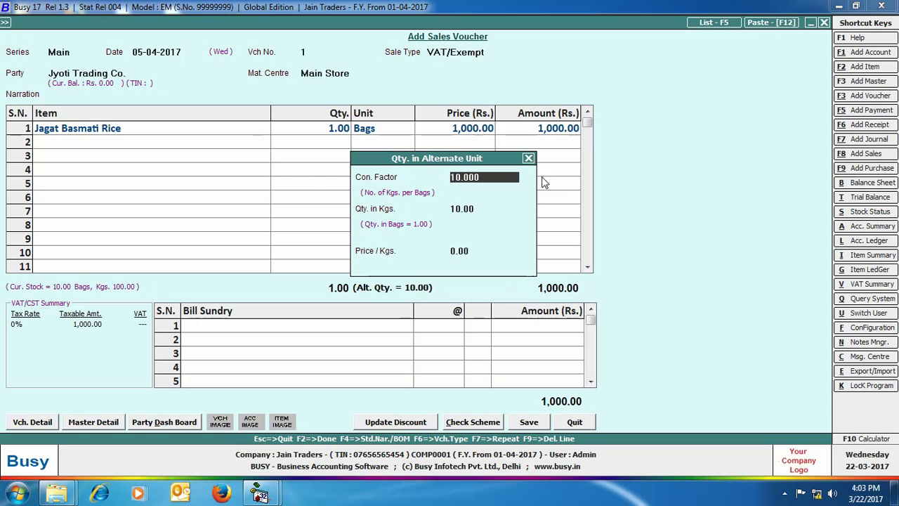
left_click(528, 159)
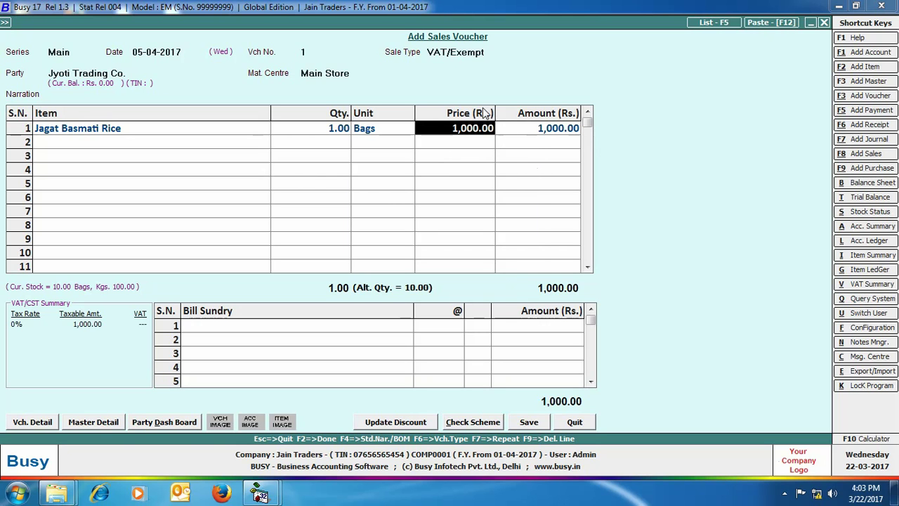
key("Return")
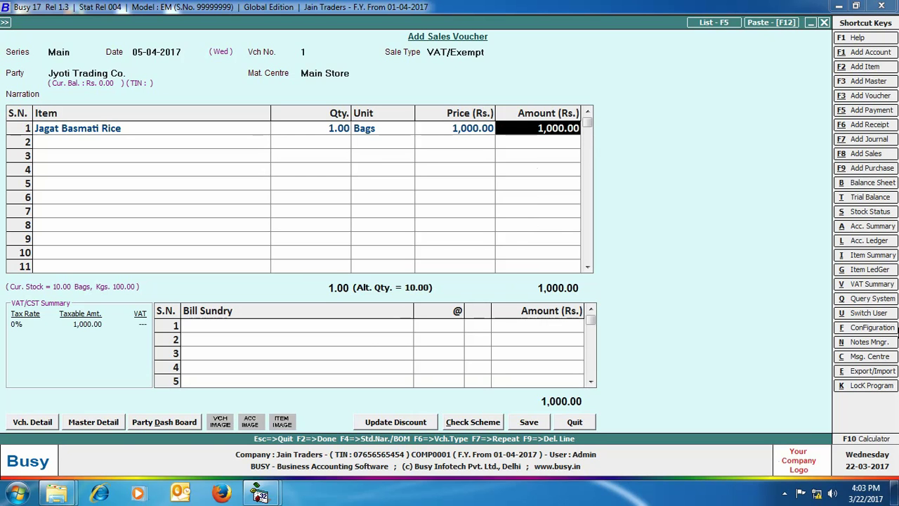
Save the sales voucher and request a preview of one copy of its invoice in the STANDARD format.
left_click(528, 424)
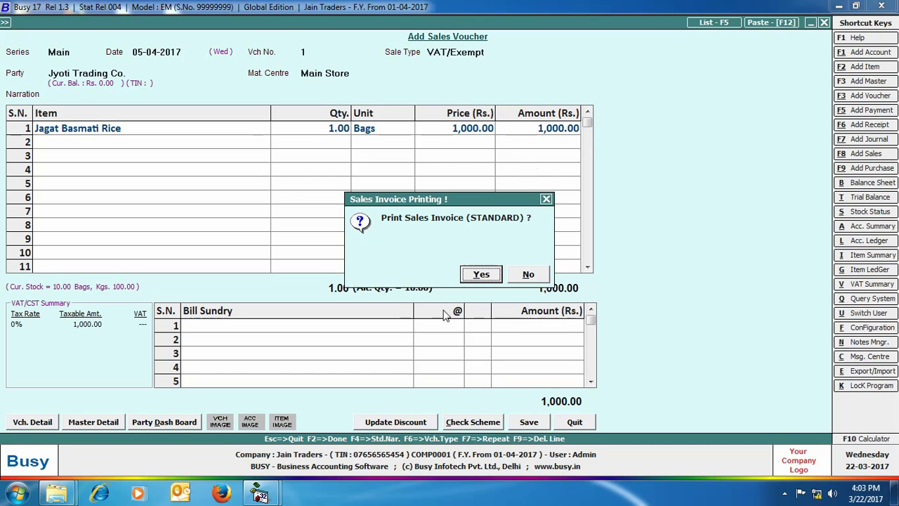
left_click(481, 274)
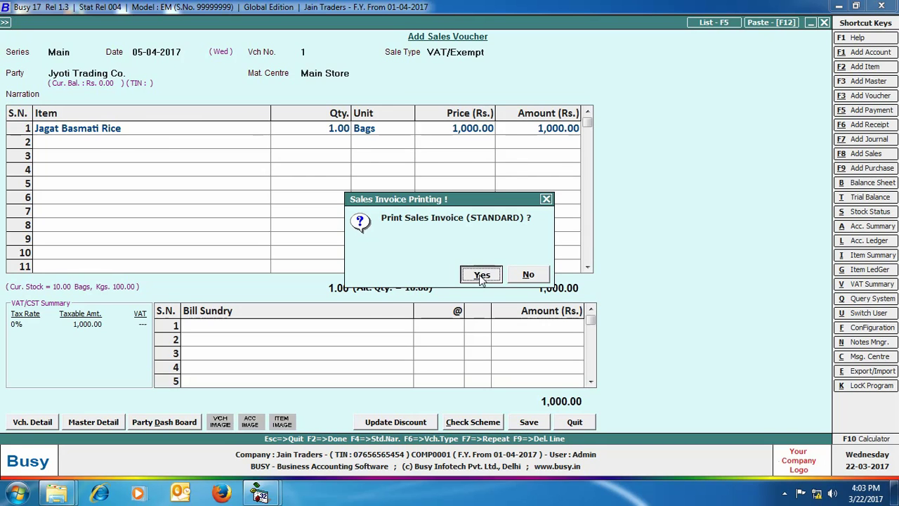
key("Return")
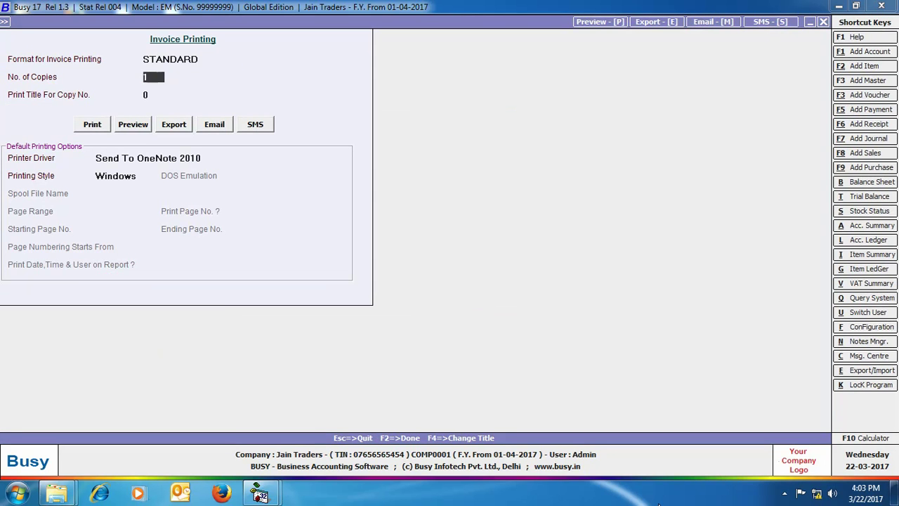
key("Return")
key("Return")
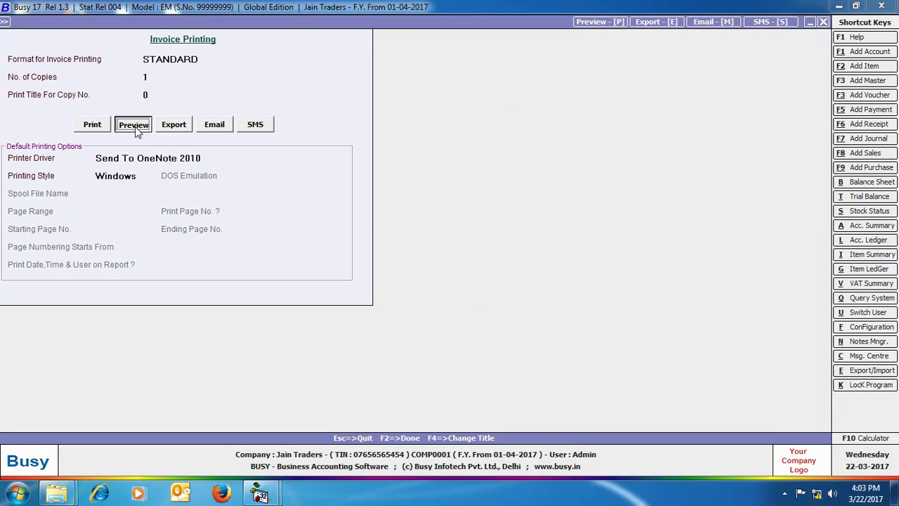
key("Return")
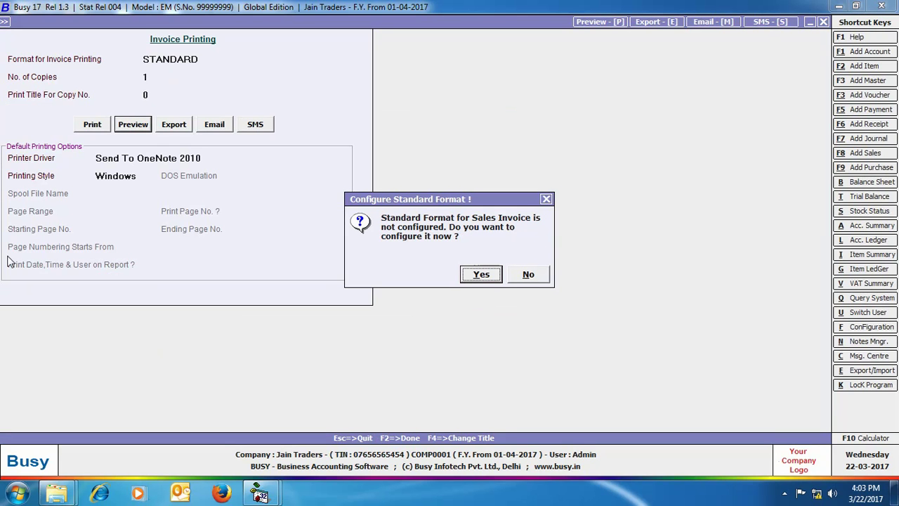
Save the sales invoice configuration with self-configured Qty.(Kgs.) and Price / Bag body columns, and view the invoice preview.
left_click(481, 275)
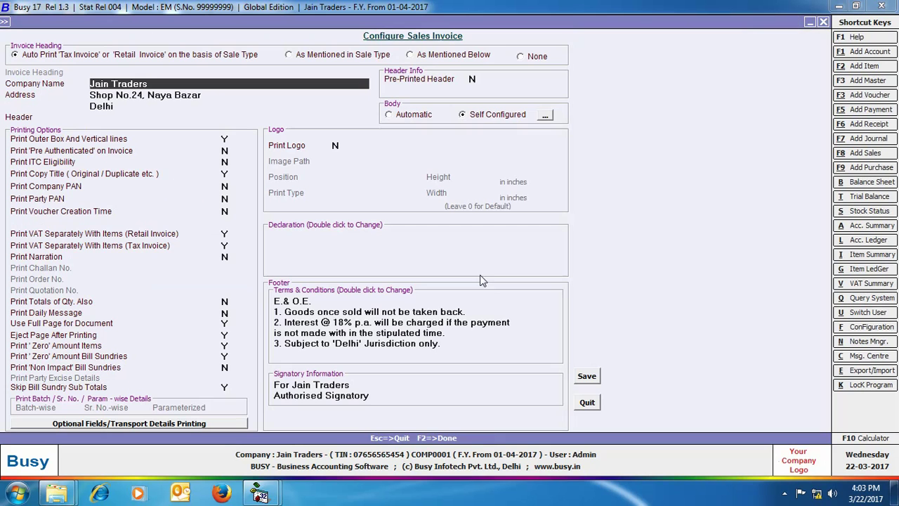
left_click(546, 117)
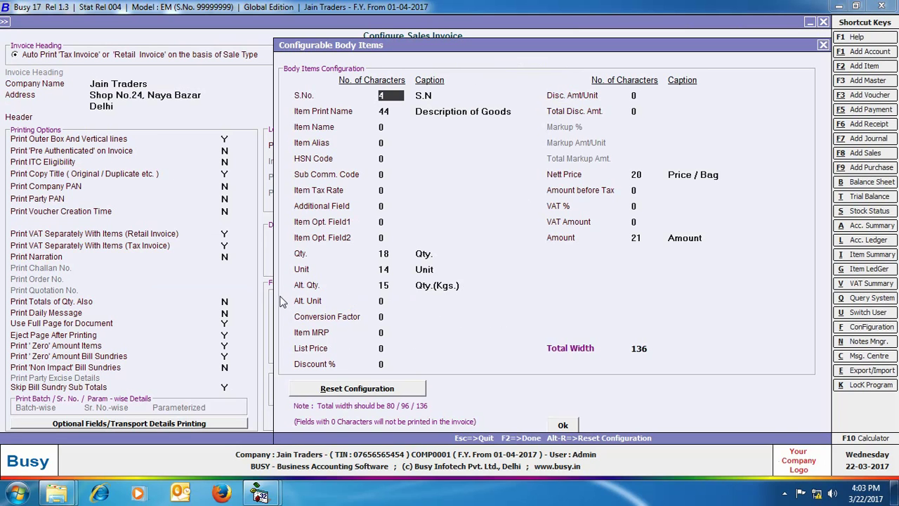
left_click(563, 426)
left_click(587, 377)
key("Return")
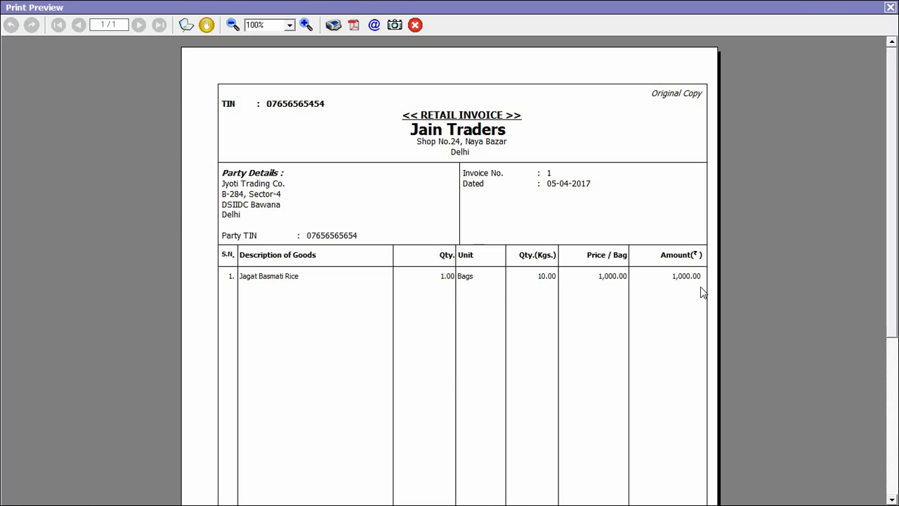
left_click(890, 7)
key("Escape")
Open the alphabetical closing stock status report showing balances only for one item.
left_click(203, 21)
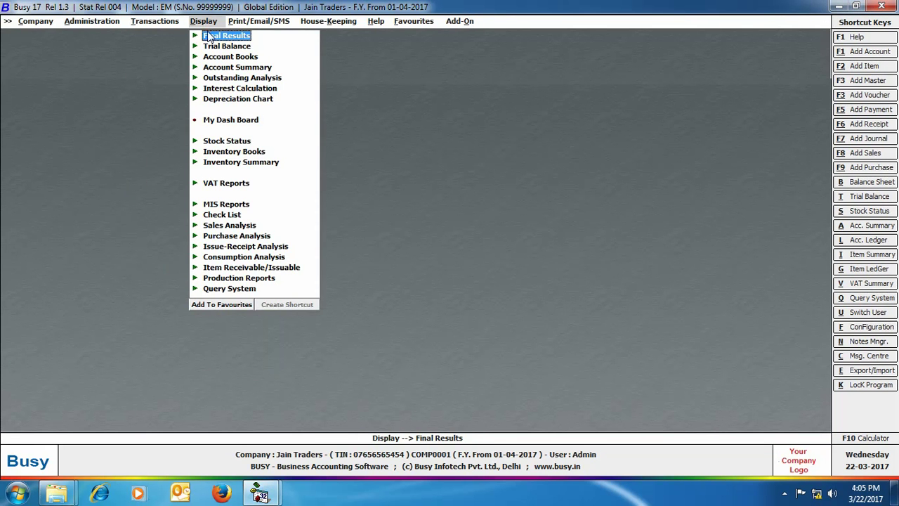
left_click(232, 141)
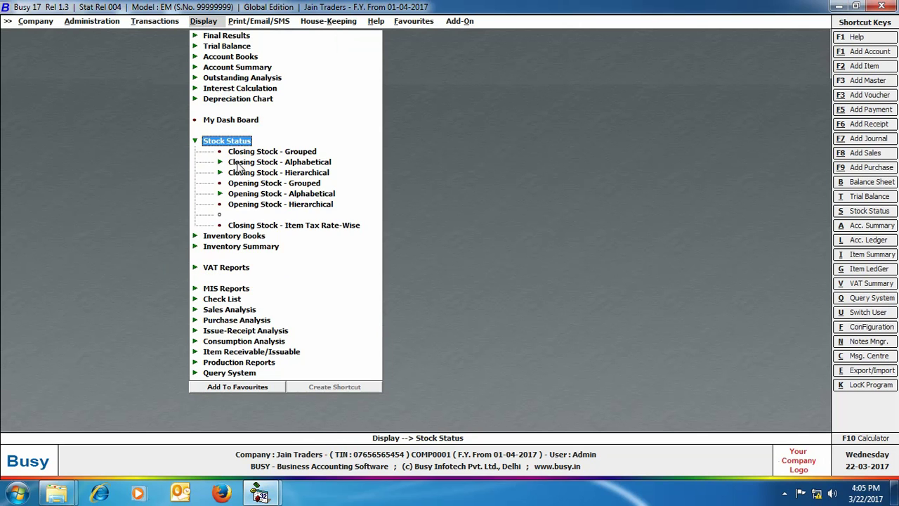
left_click(239, 163)
left_click(257, 176)
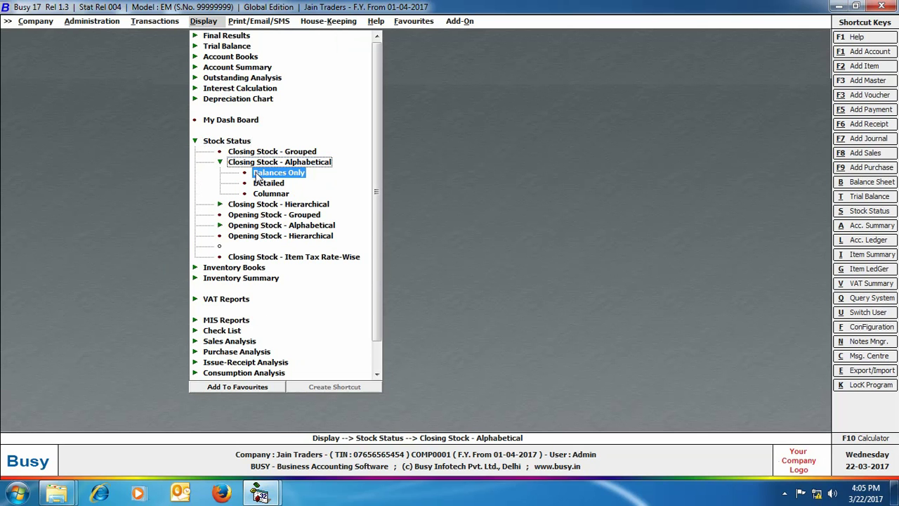
left_click(257, 176)
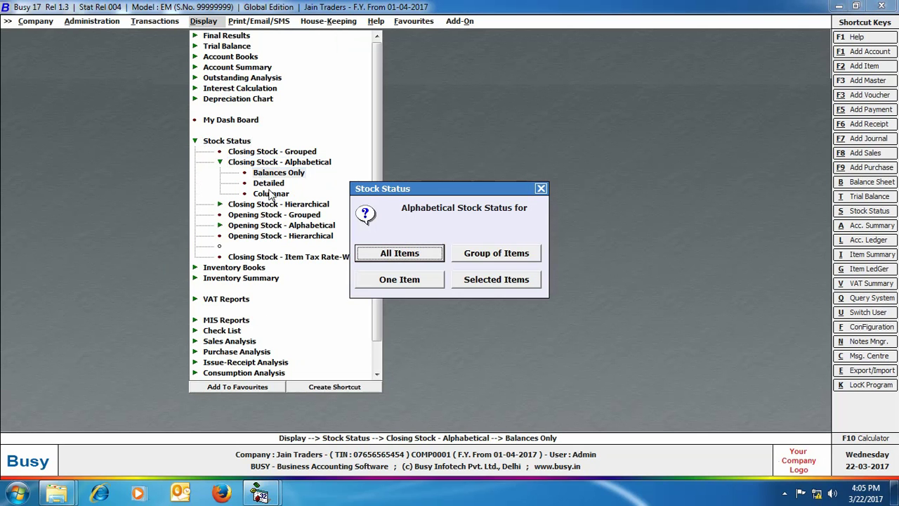
left_click(400, 279)
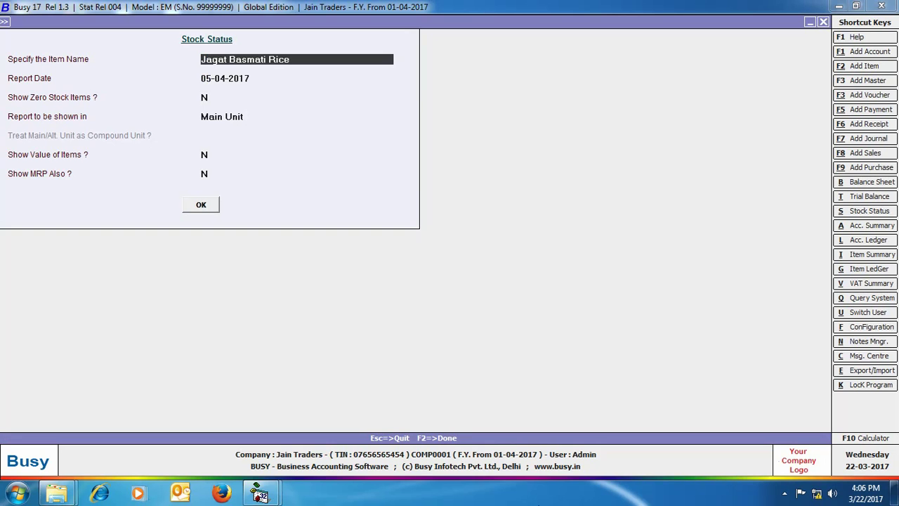
View the stock status of Jagat Basmati Rice as on 05-04-2017 in Both Units, without treating them as a compound unit, and close the report.
key("Return")
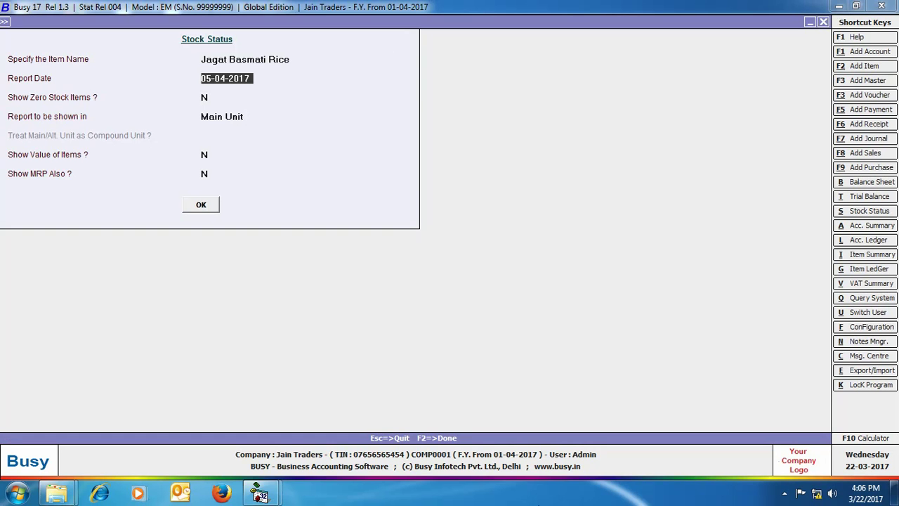
key("Return")
key("Return")
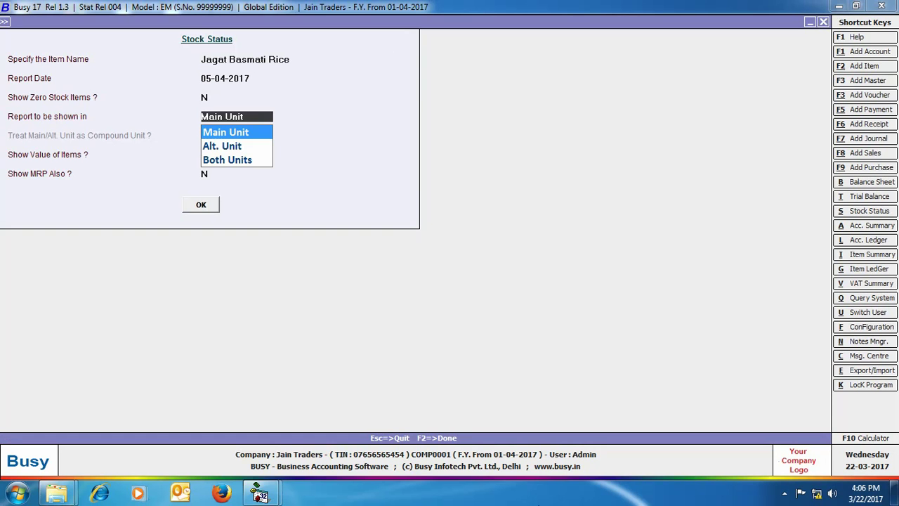
left_click(241, 161)
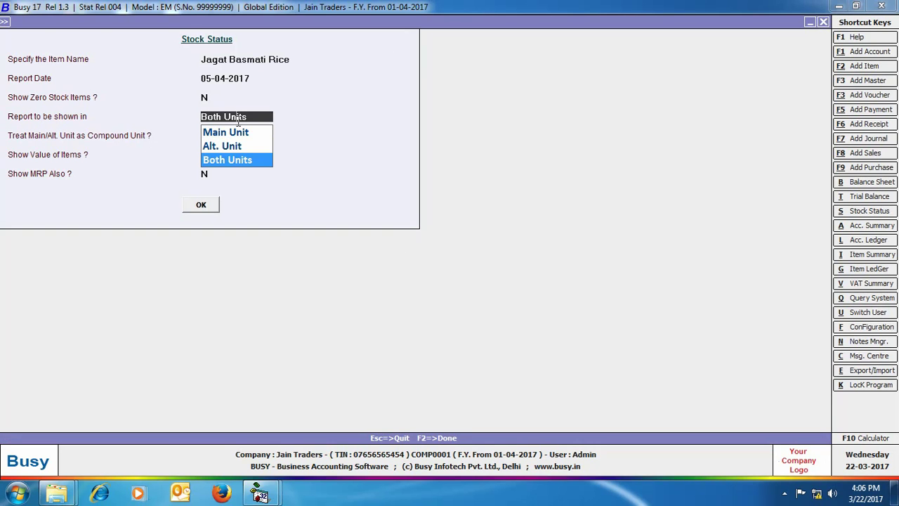
key("Return")
key("Return")
key("Return")
key("Return")
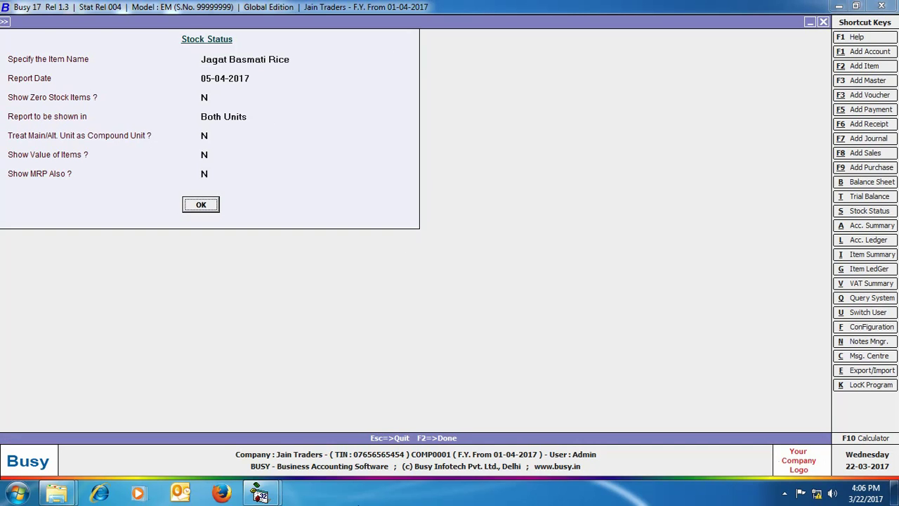
key("Return")
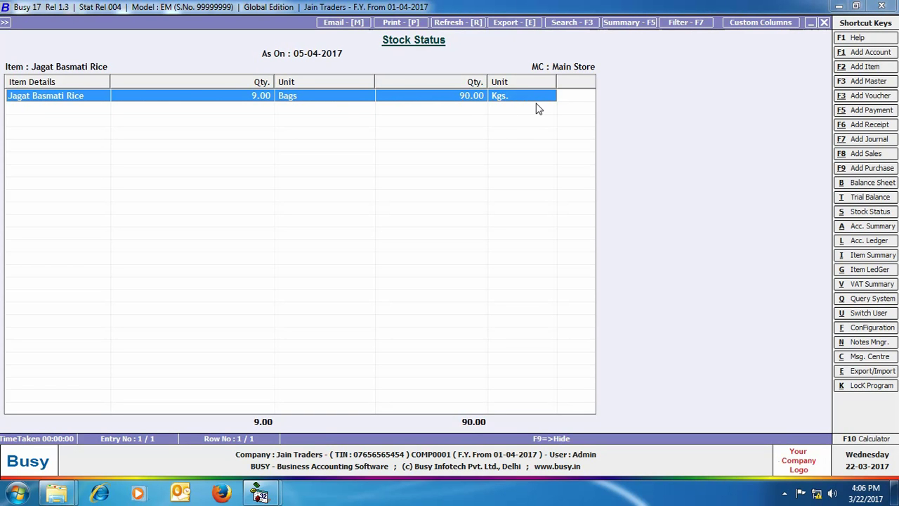
left_click(824, 22)
key("Escape")
key("Escape")
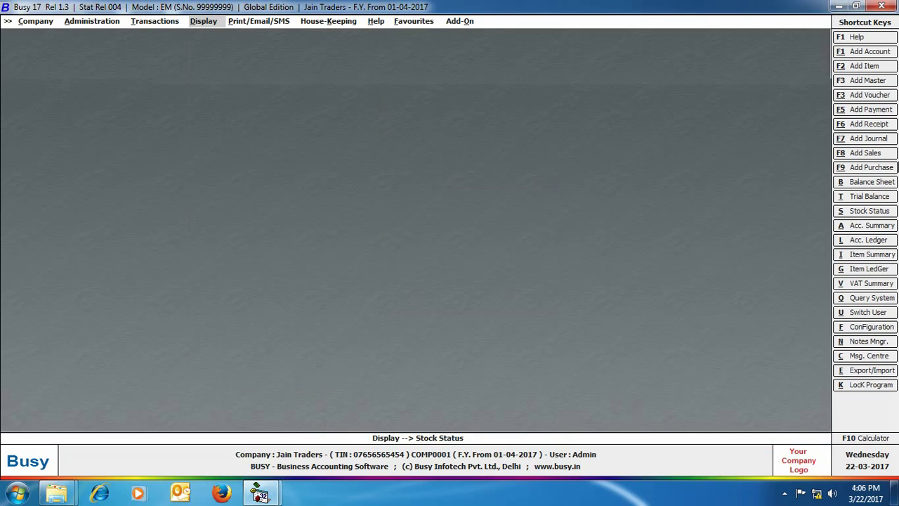